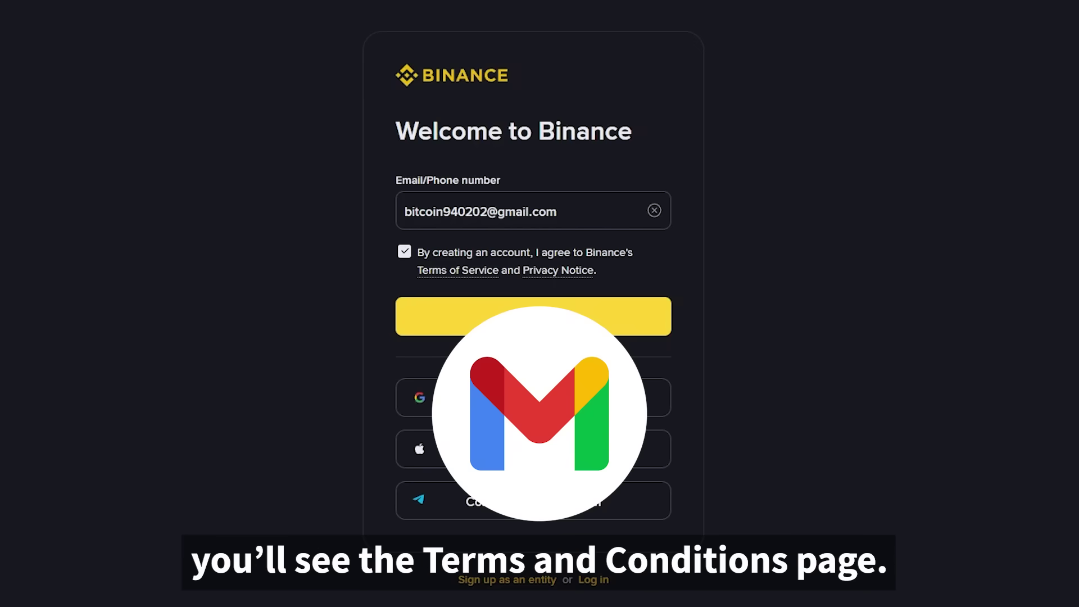
Submit the sign-up email and enter the emailed six-digit verification code
{"action": "left_click", "coordinate": [620, 314]}
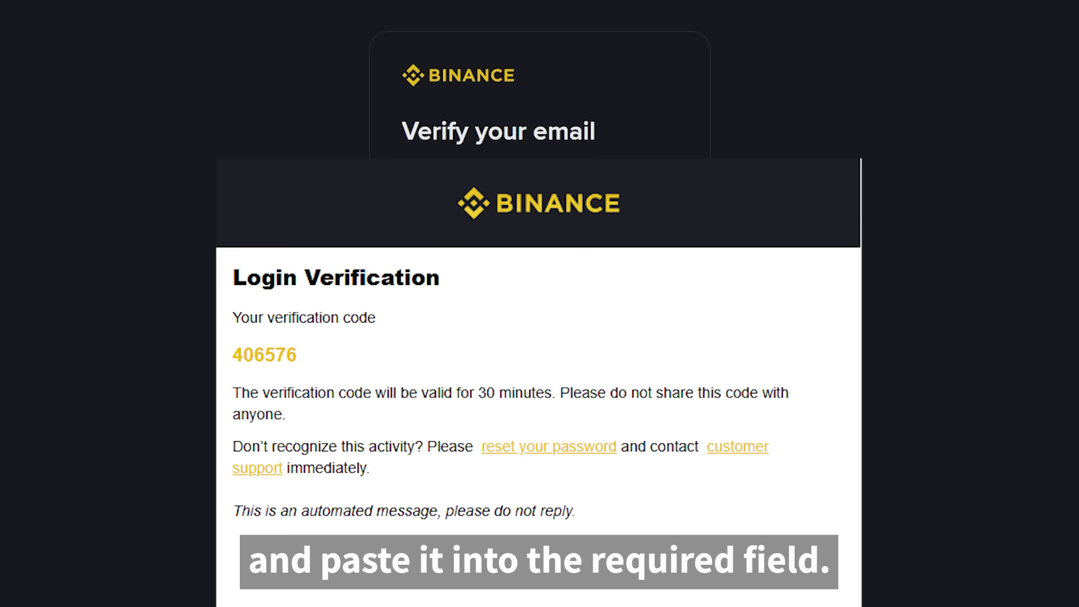
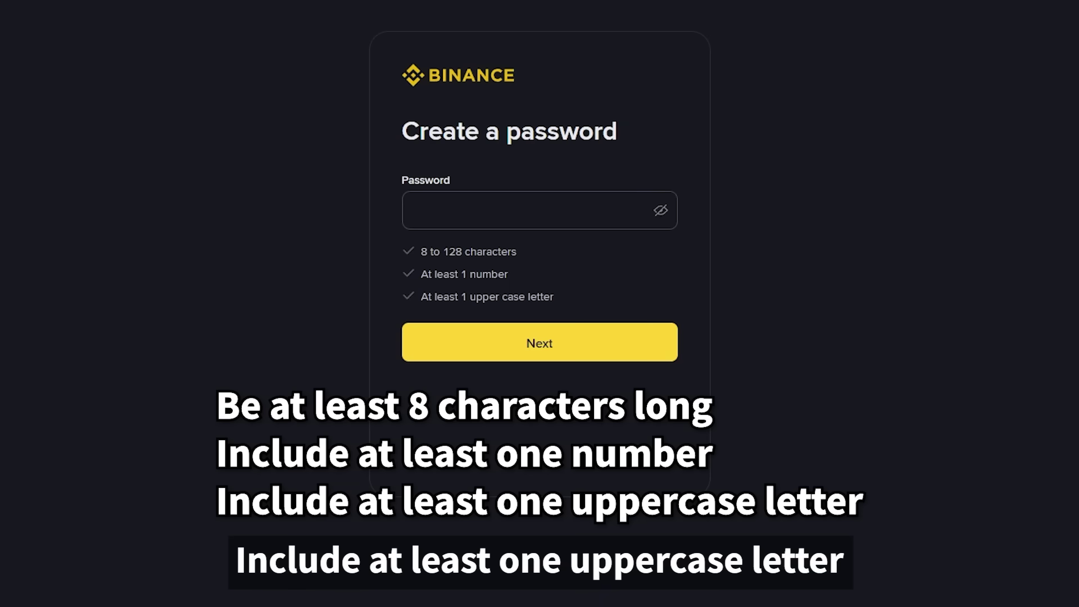
Enter the new account password, answer the marketing offers prompt, and continue past Welcome aboard
{"action": "left_click", "coordinate": [510, 212]}
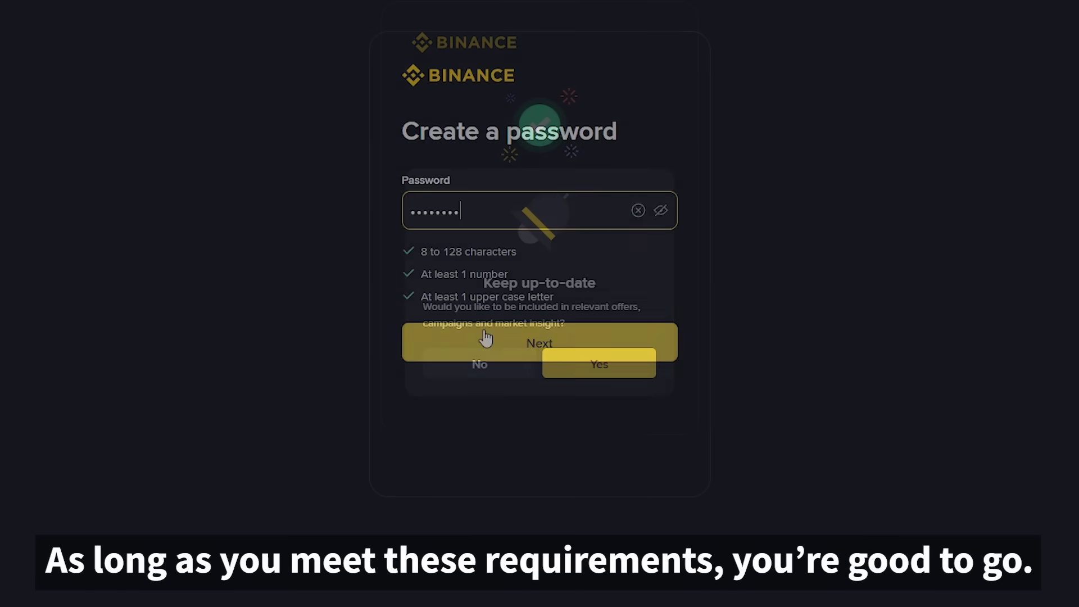
{"action": "left_click", "coordinate": [566, 372]}
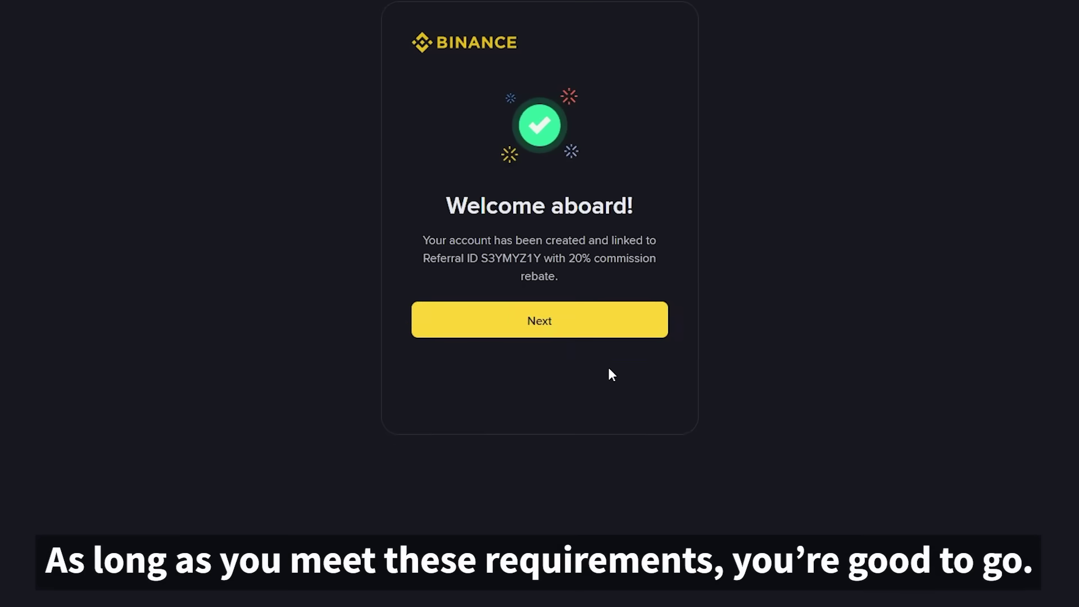
{"action": "left_click", "coordinate": [610, 331]}
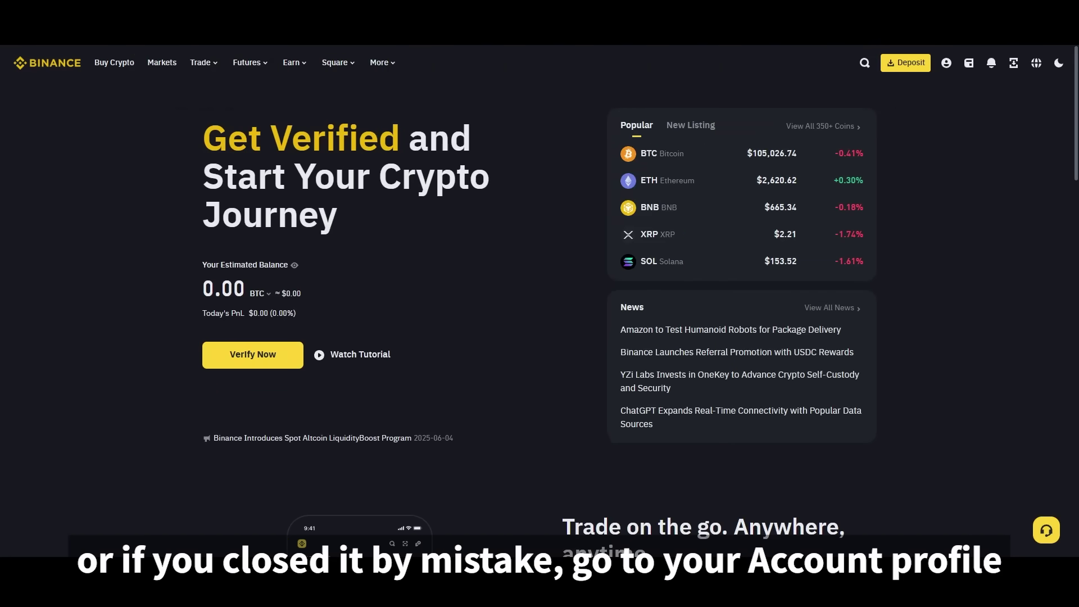
From the Account page, choose a South Korean ID card and upload its front and back images from this computer
{"action": "mouse_move", "coordinate": [946, 62]}
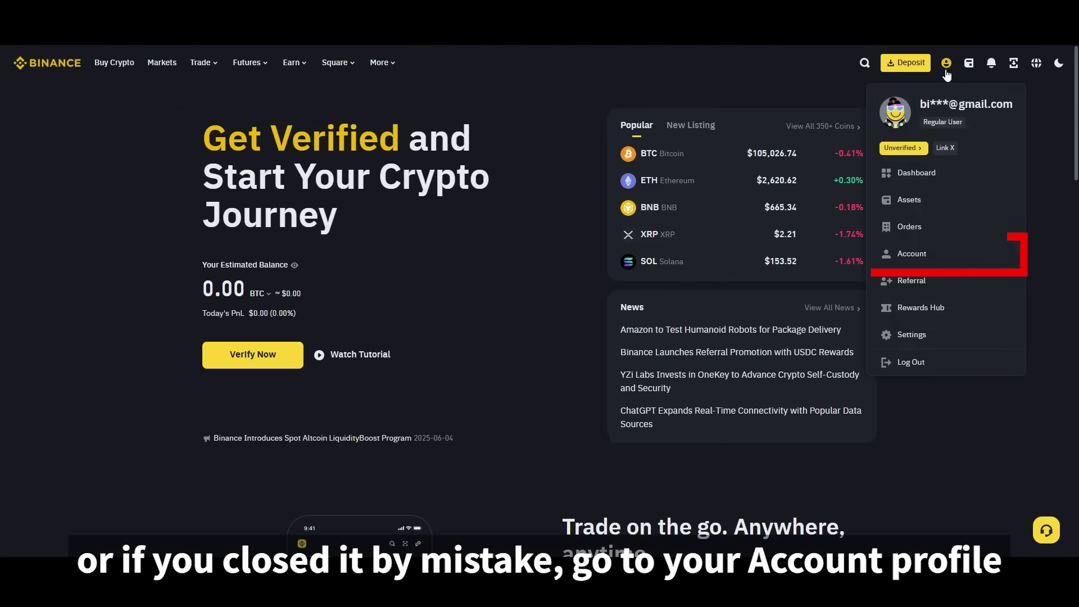
{"action": "left_click", "coordinate": [927, 255]}
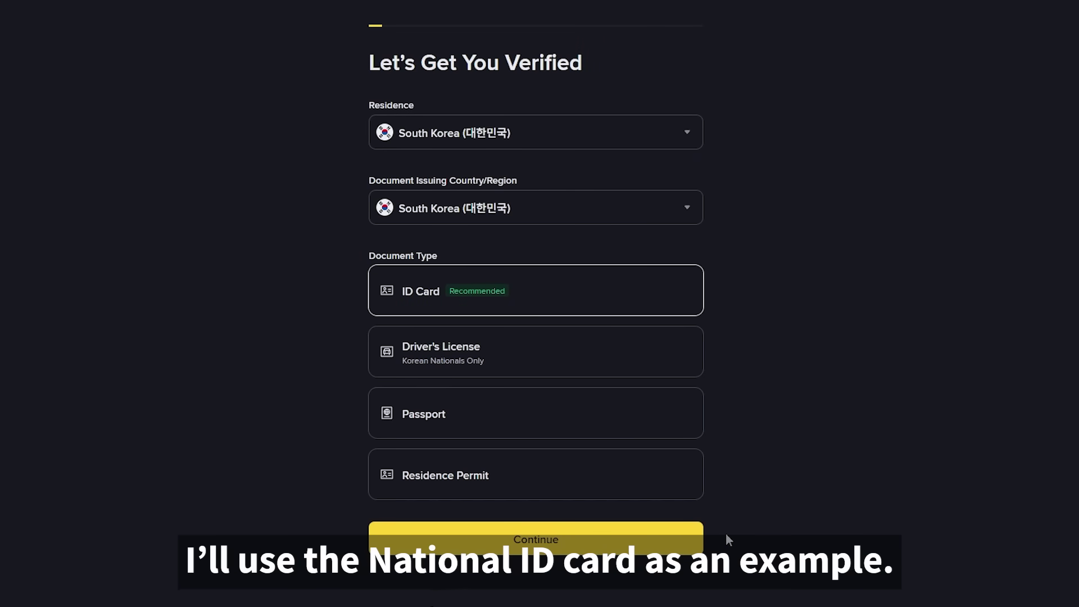
{"action": "left_click", "coordinate": [692, 538]}
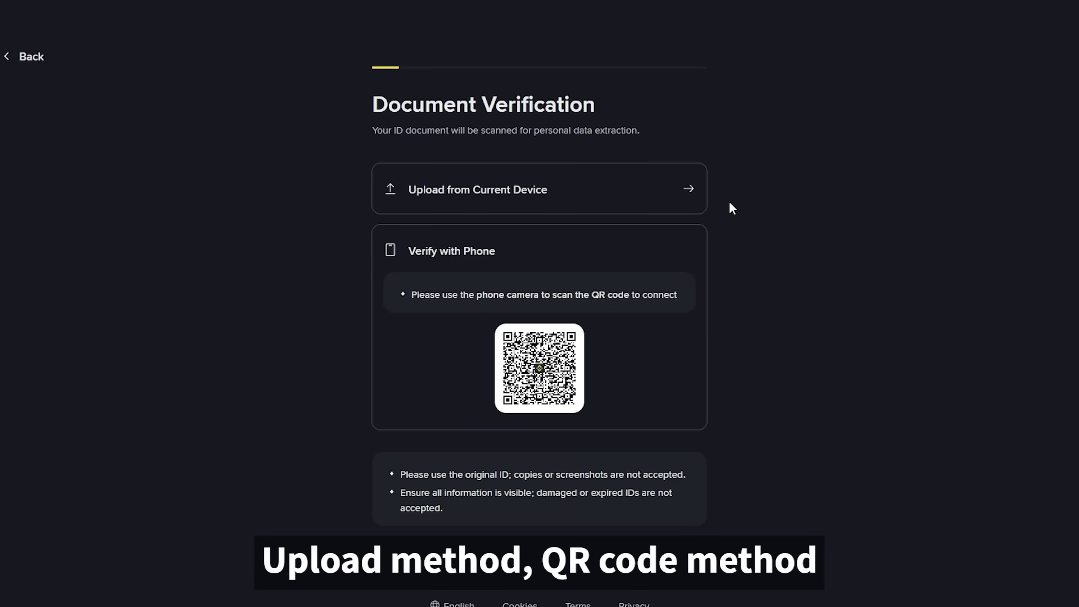
{"action": "left_click", "coordinate": [647, 190]}
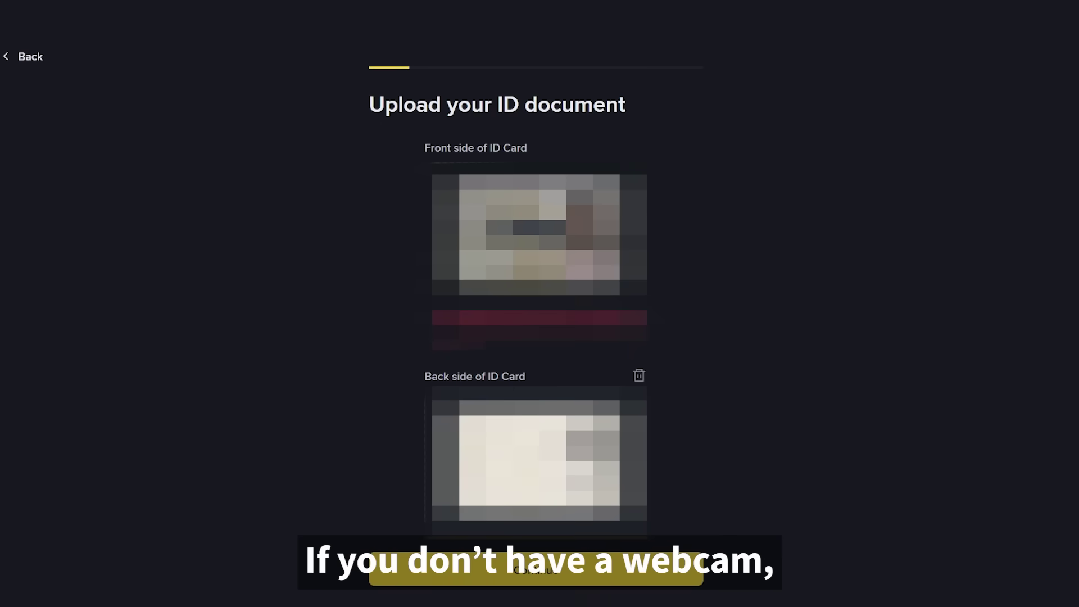
{"action": "left_click", "coordinate": [633, 584]}
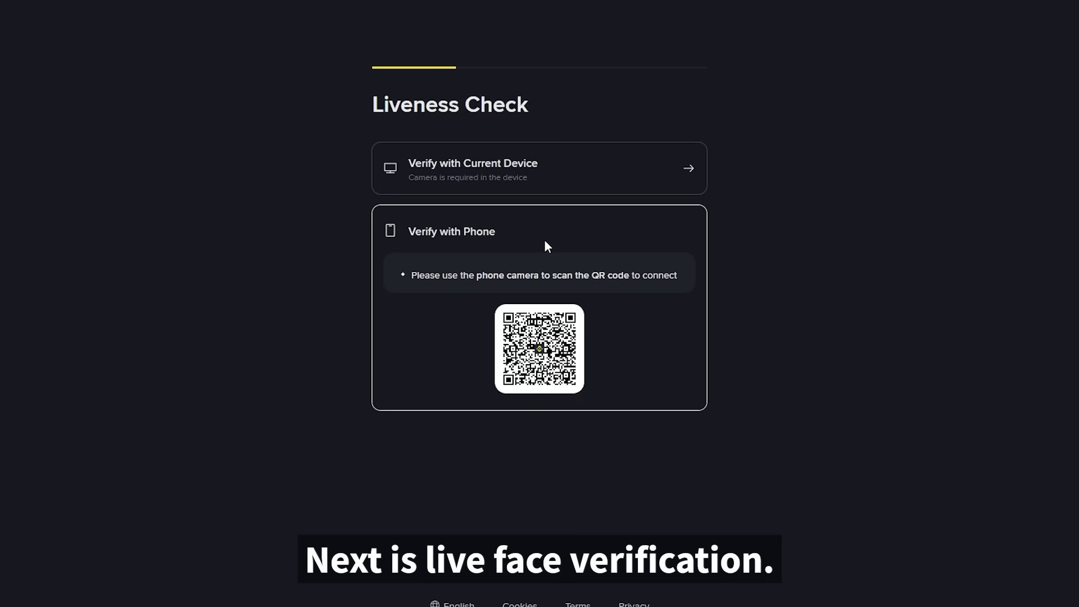
Start the liveness face check using this computer's camera
{"action": "left_click", "coordinate": [560, 183]}
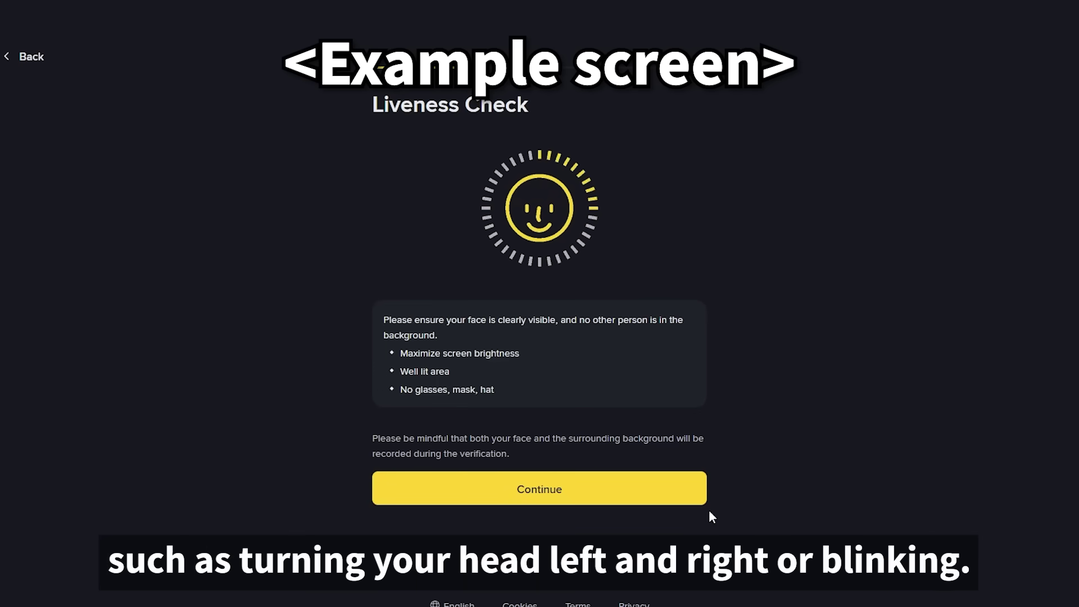
{"action": "left_click", "coordinate": [685, 502]}
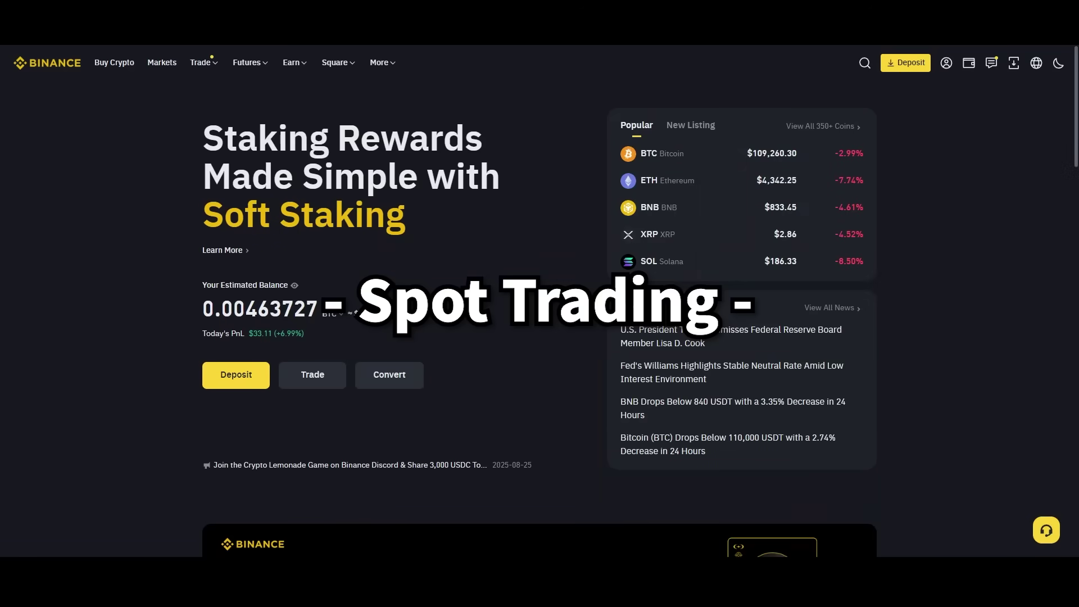
Market-buy 29.4 TRX with about 10 USDT on TRX/USDT spot, then sell all of it back
{"action": "mouse_move", "coordinate": [201, 62]}
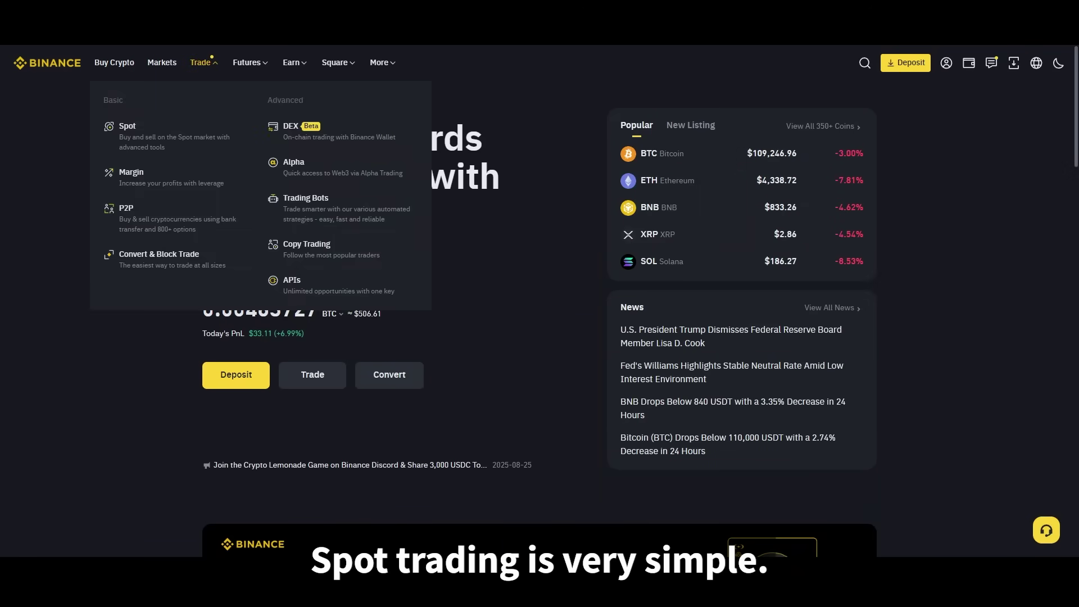
{"action": "left_click", "coordinate": [190, 136]}
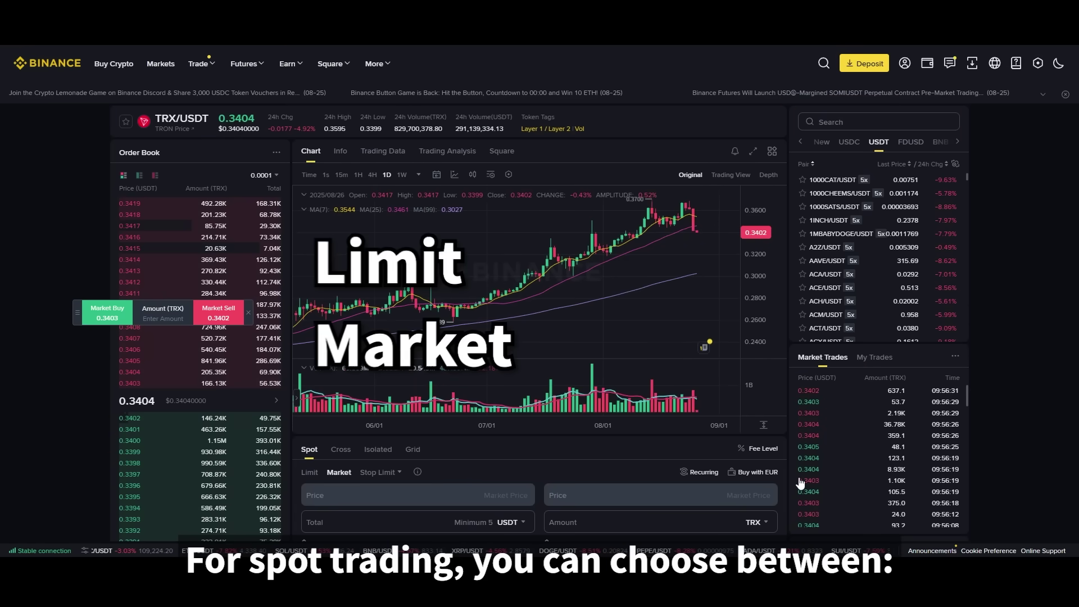
{"action": "scroll", "coordinate": [781, 473], "scroll_direction": "down", "scroll_amount": 4}
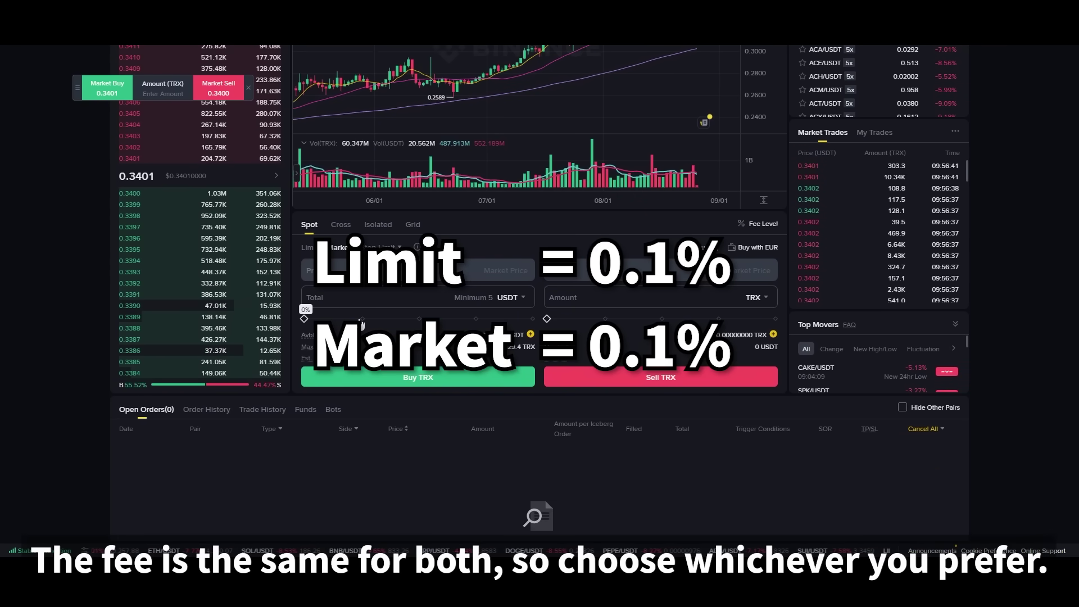
{"action": "left_click_drag", "start_coordinate": [359, 321], "coordinate": [547, 319]}
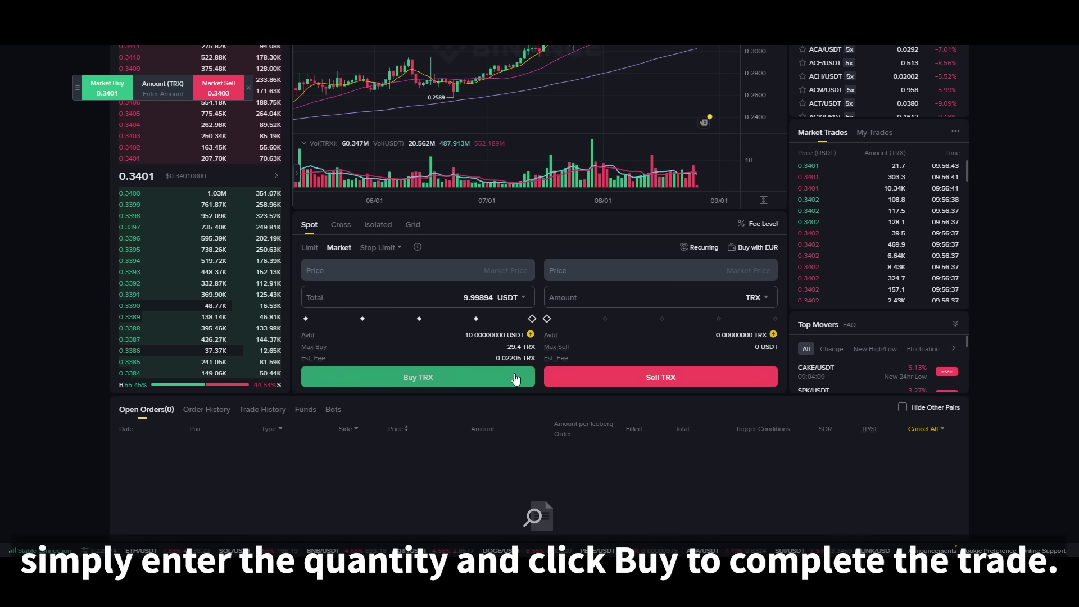
{"action": "left_click", "coordinate": [470, 377]}
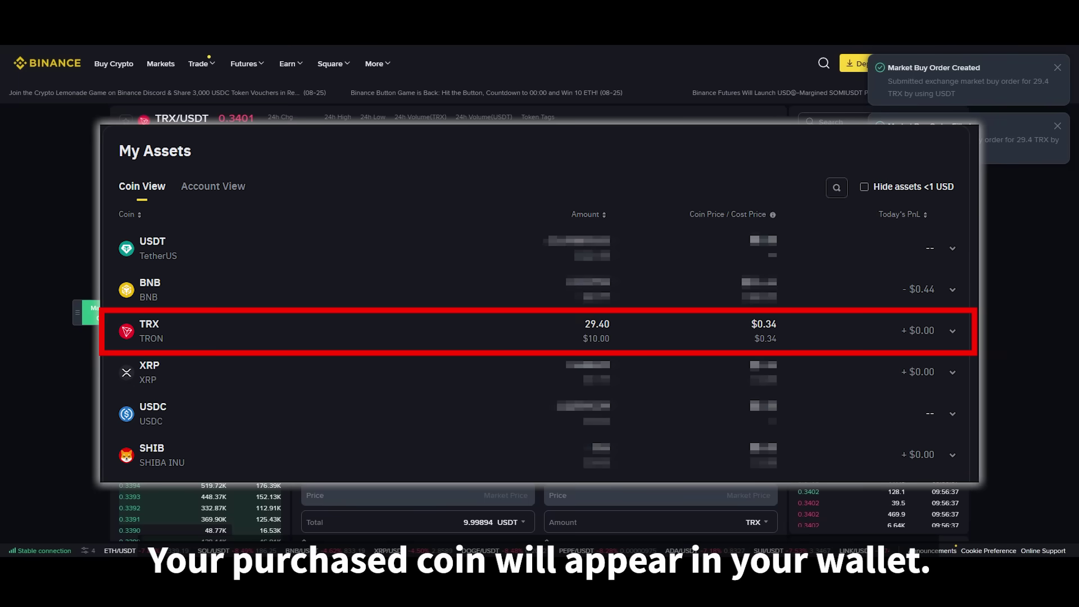
{"action": "left_click_drag", "start_coordinate": [548, 319], "coordinate": [775, 318]}
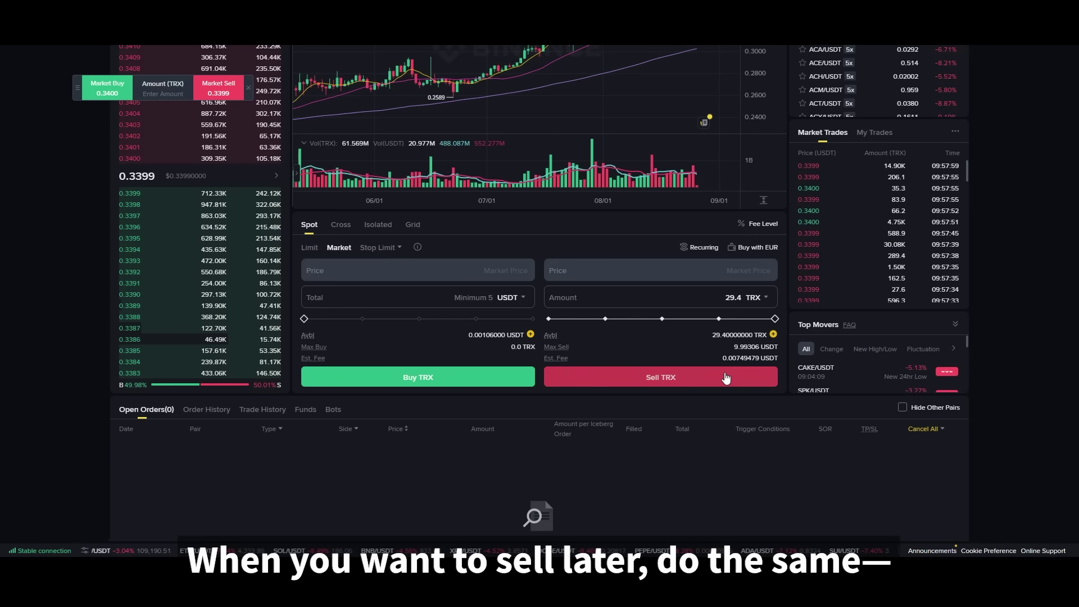
{"action": "left_click", "coordinate": [726, 378]}
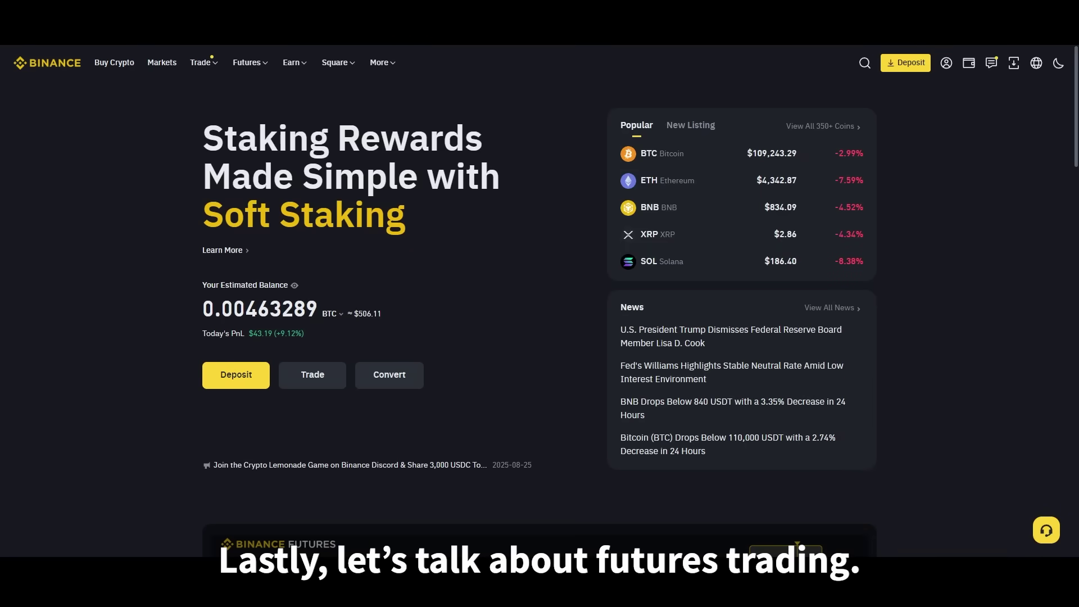
Transfer about 10 USDT into the USDⓈ-M Futures wallet and go to USDⓈ-M futures trading
{"action": "mouse_move", "coordinate": [968, 62]}
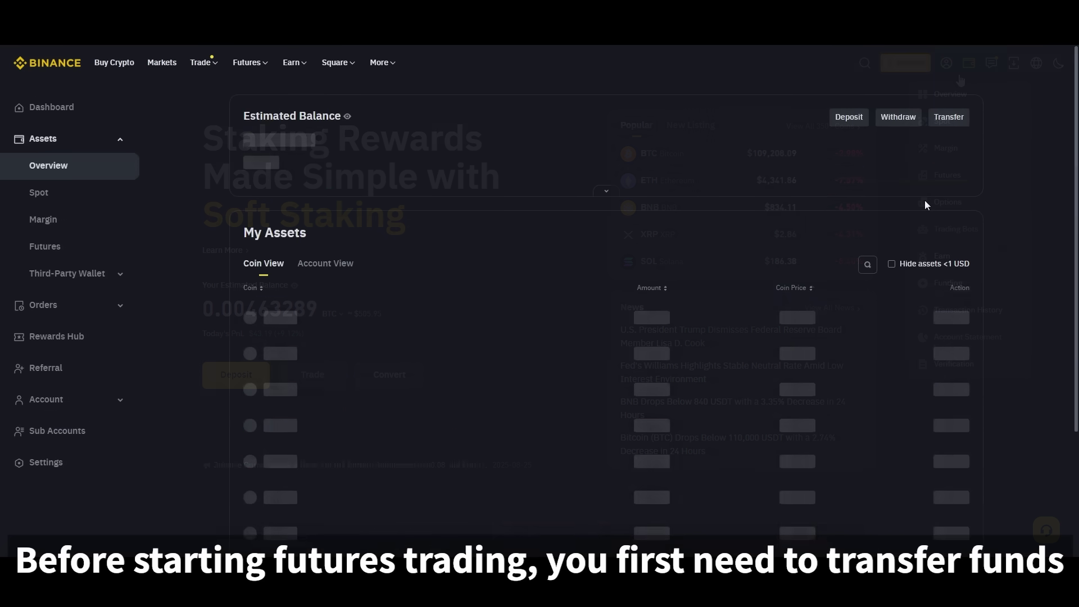
{"action": "left_click", "coordinate": [961, 121]}
{"action": "left_click", "coordinate": [474, 215]}
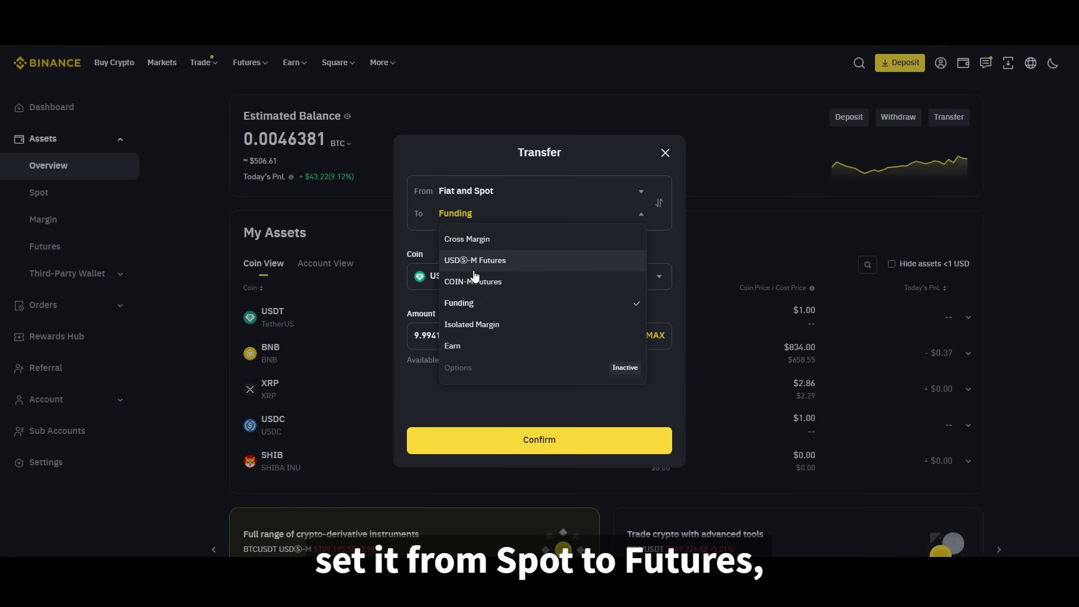
{"action": "left_click", "coordinate": [474, 264]}
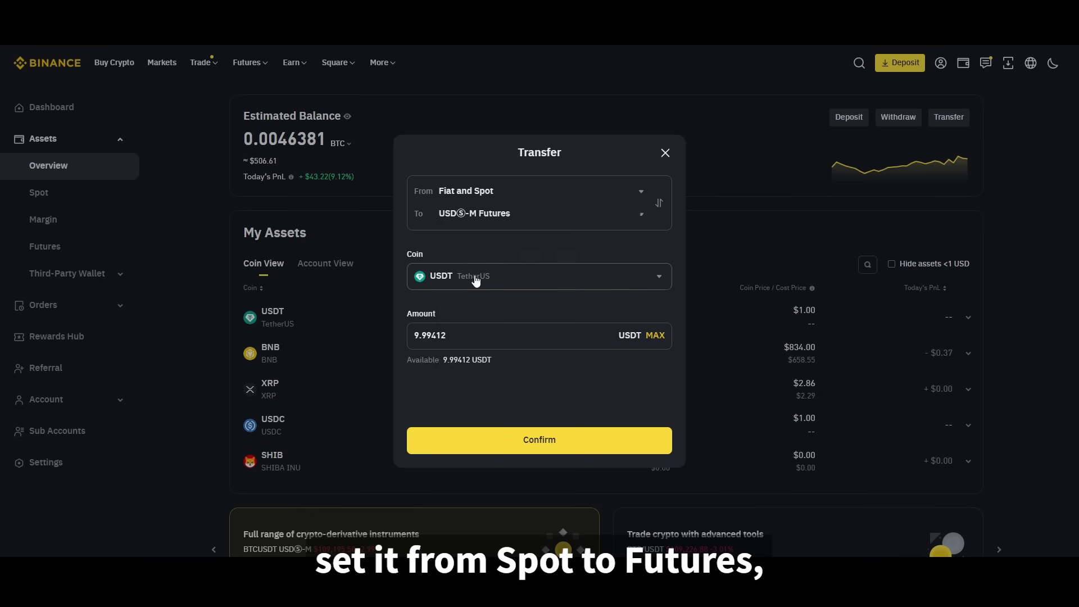
{"action": "left_click", "coordinate": [533, 453]}
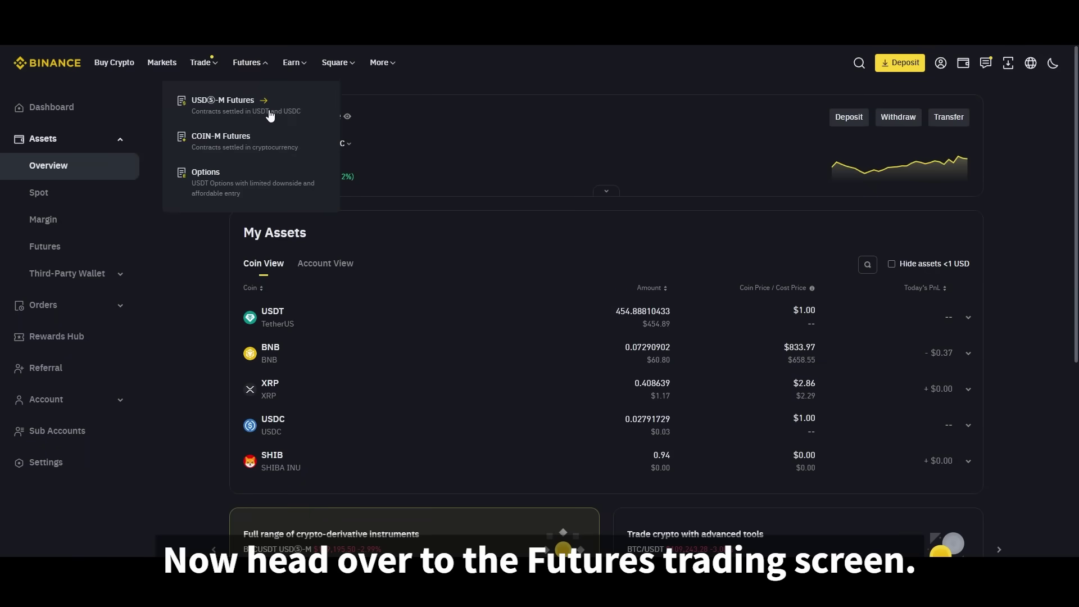
{"action": "left_click", "coordinate": [269, 109]}
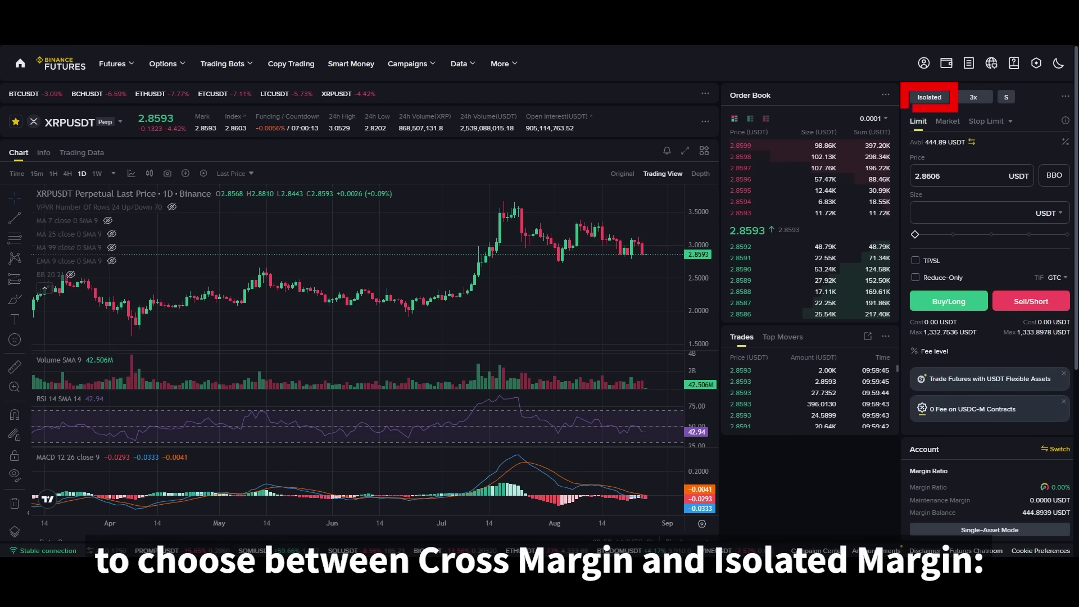
Set XRPUSDT margin mode to Isolated and leverage from 3x to 5x
{"action": "left_click", "coordinate": [933, 97]}
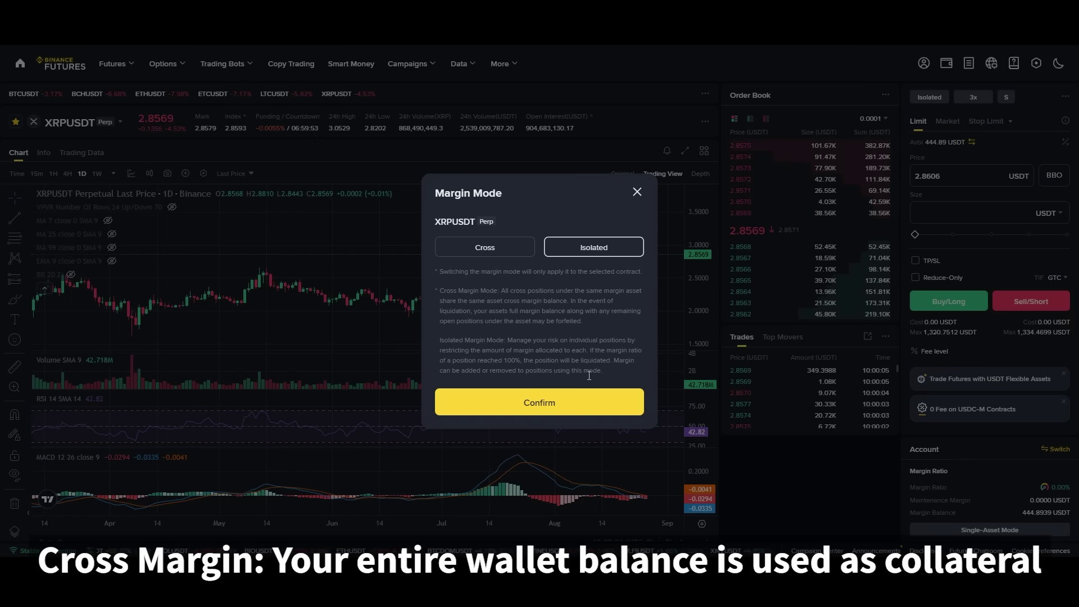
{"action": "left_click", "coordinate": [636, 192]}
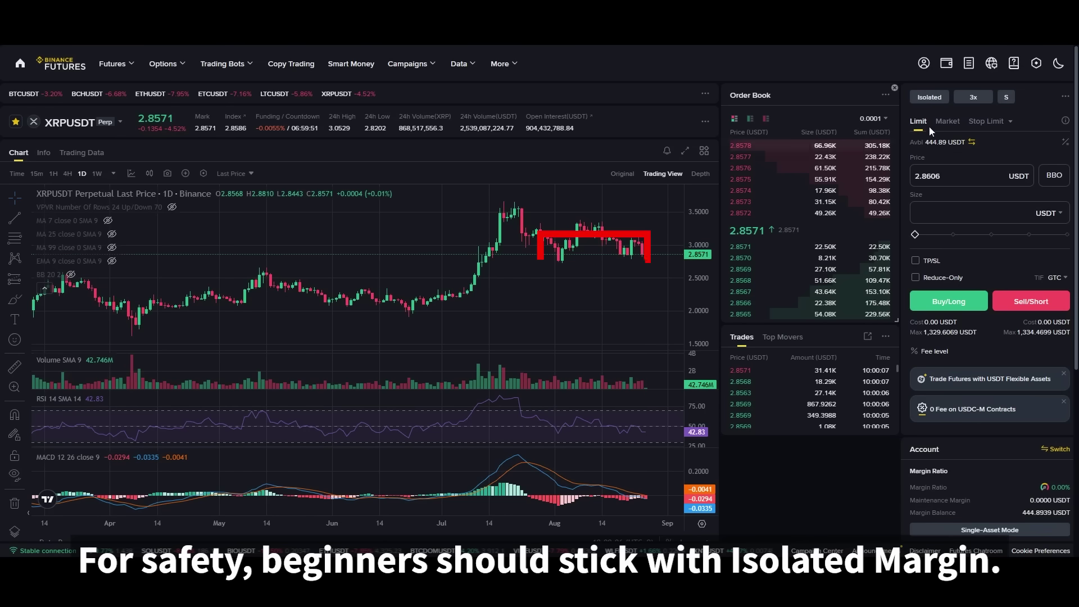
{"action": "left_click", "coordinate": [973, 97]}
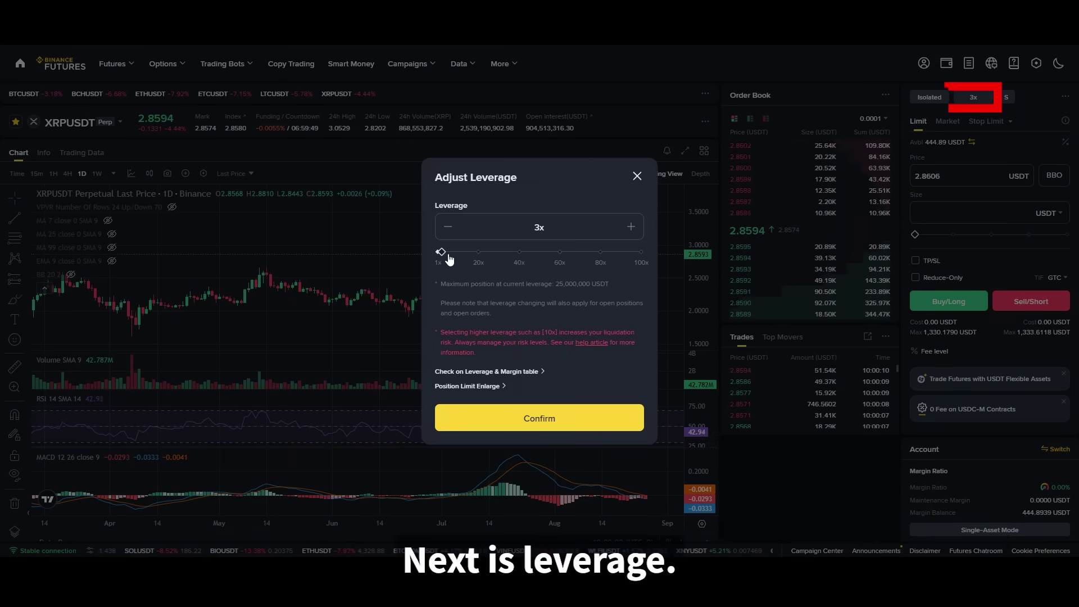
{"action": "left_click_drag", "start_coordinate": [449, 258], "coordinate": [448, 256]}
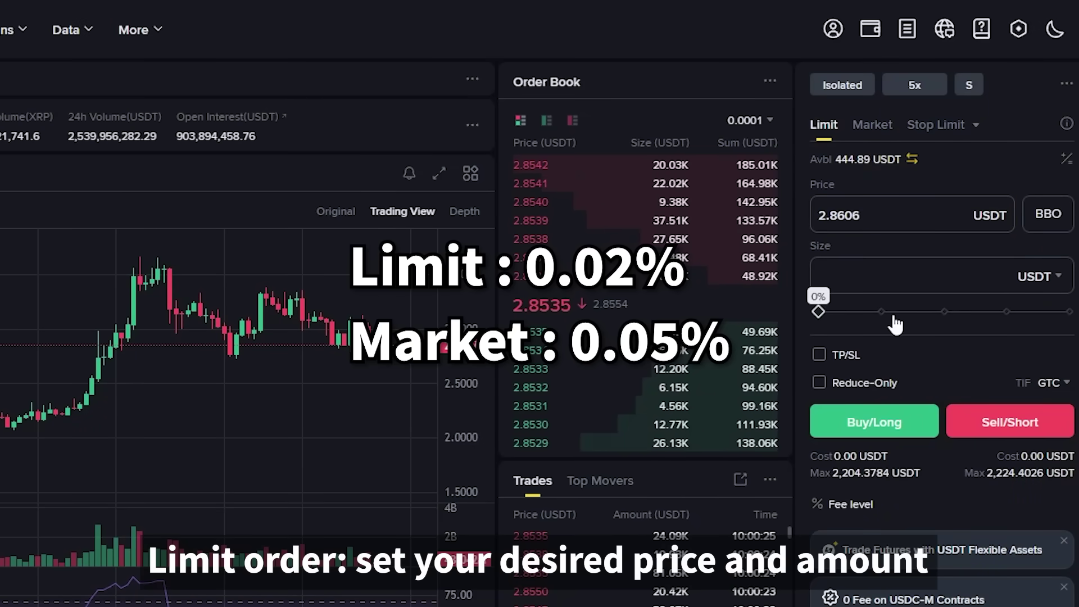
Open a 25%-size XRPUSDT long, entered at 2.8598, then close it at market
{"action": "left_click", "coordinate": [885, 312]}
{"action": "left_click_drag", "start_coordinate": [885, 313], "coordinate": [880, 312]}
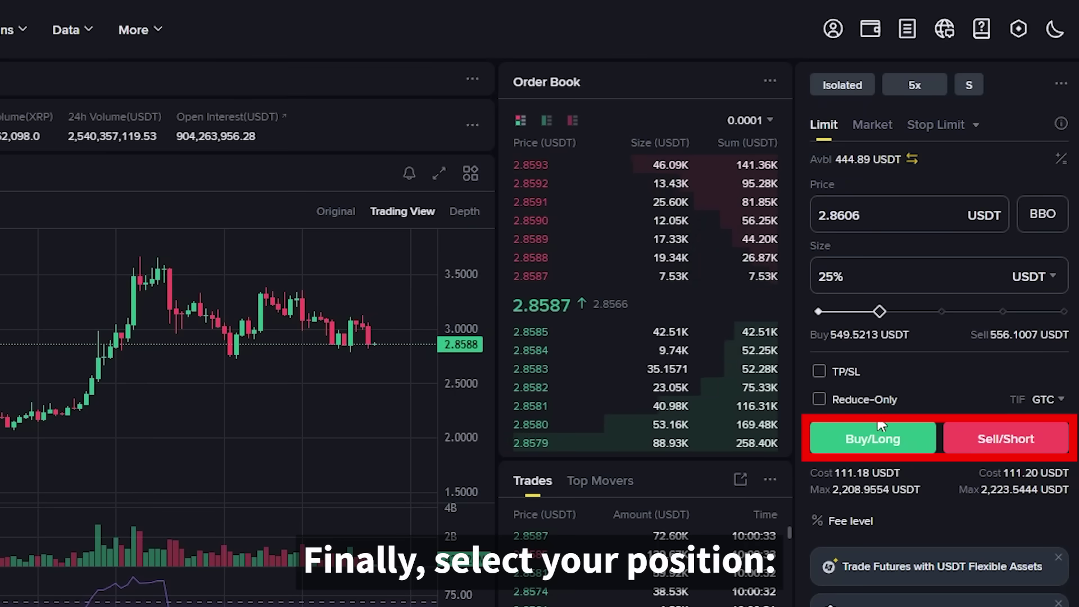
{"action": "left_click", "coordinate": [871, 438]}
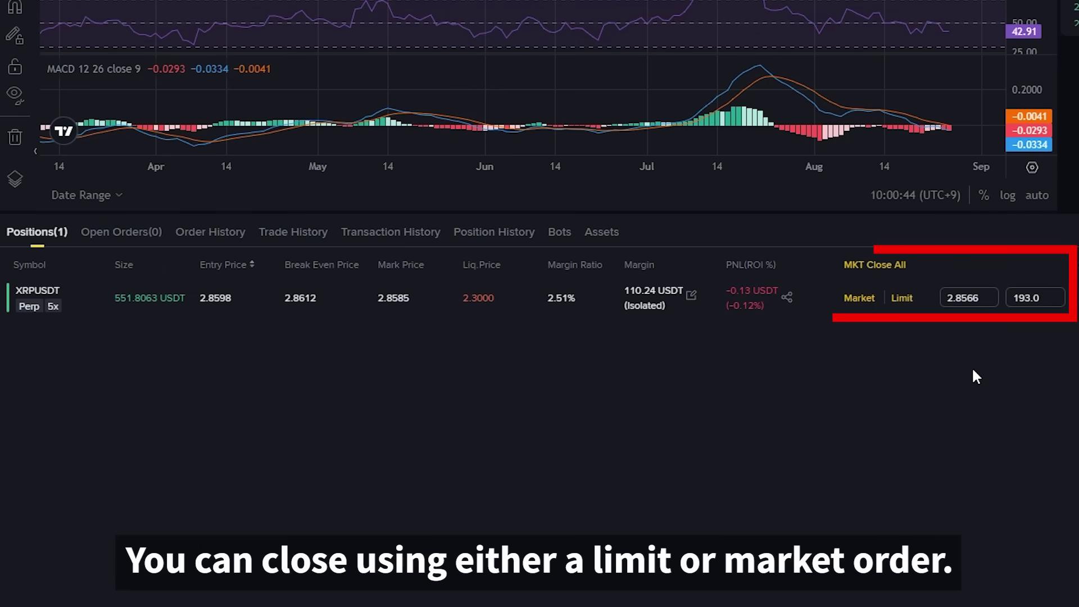
{"action": "left_click", "coordinate": [903, 301]}
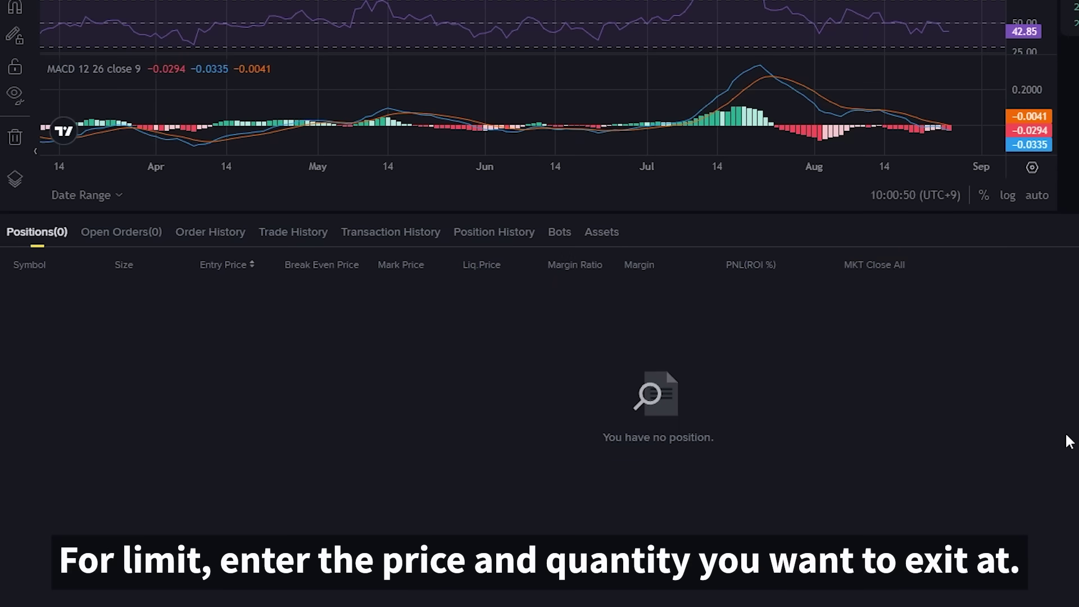